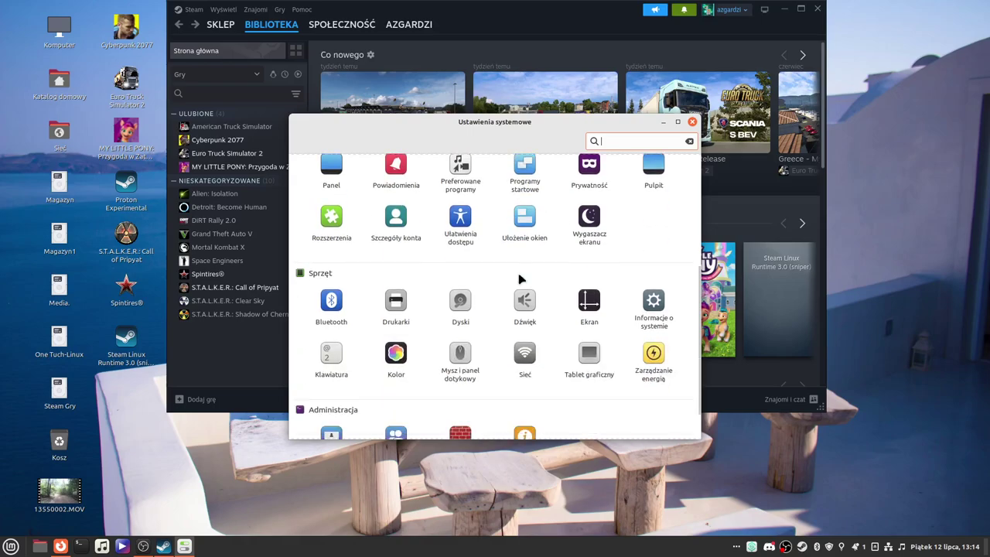
Step: Review the computer's system information in a taller window, highlight 580 in the Radeon graphics card entry, and close the settings
click(654, 302)
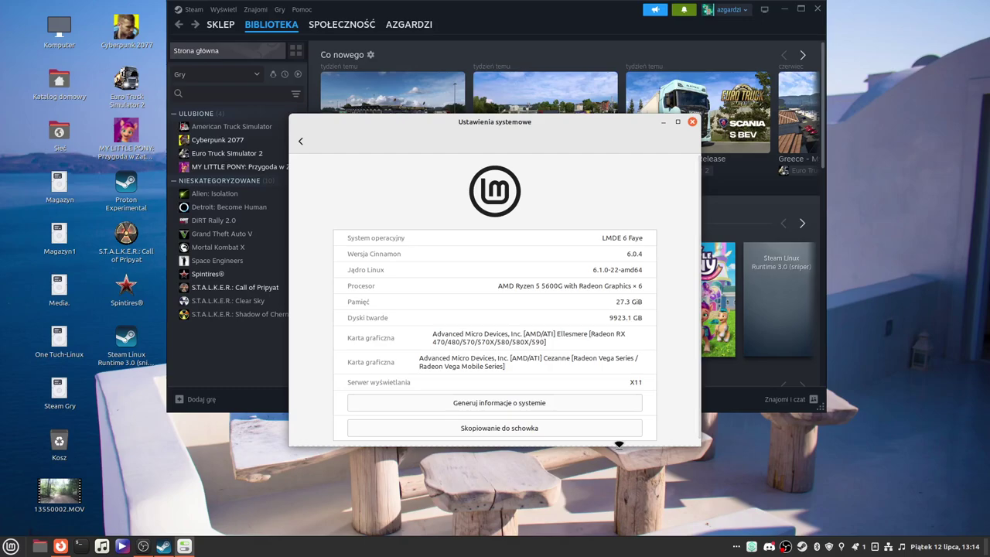
drag(625, 442, 616, 496)
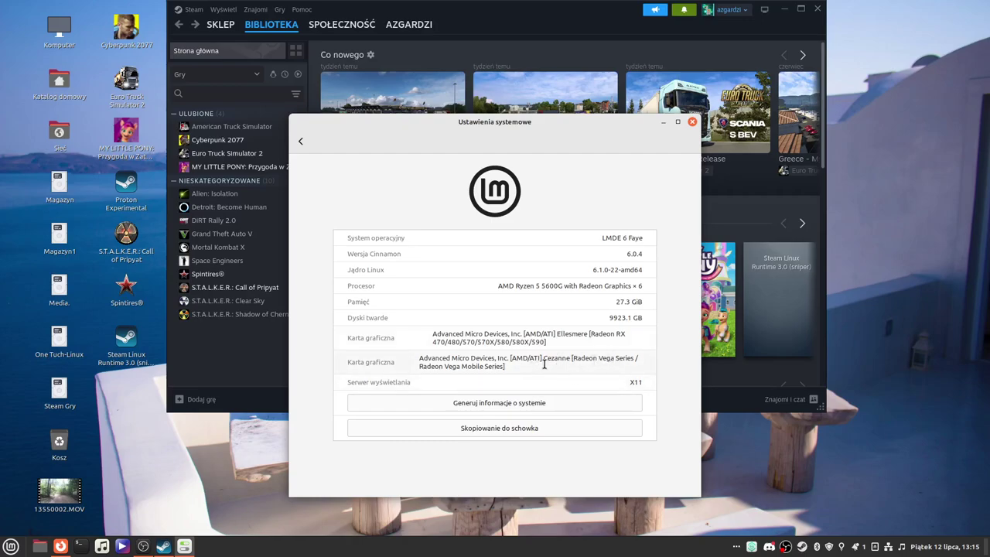
double_click(503, 341)
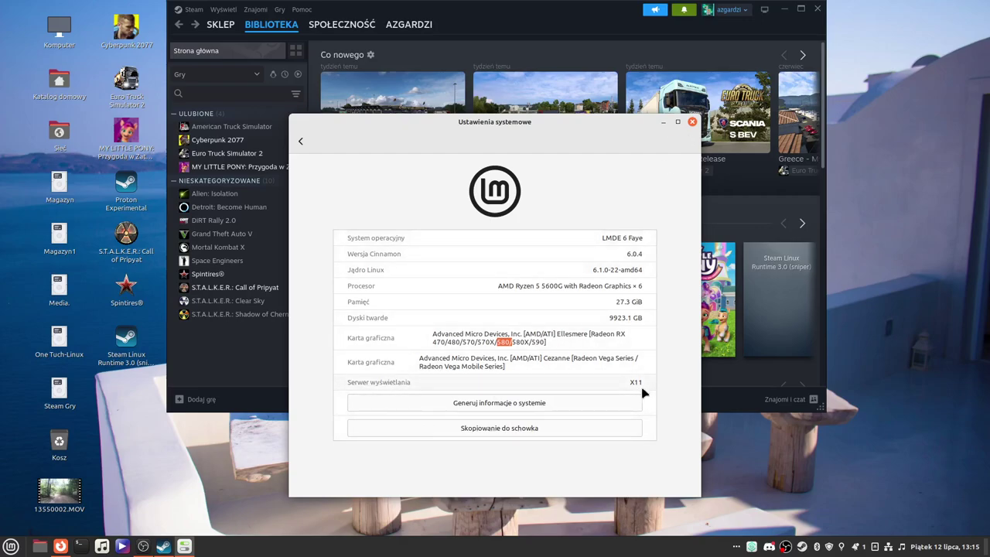
click(693, 123)
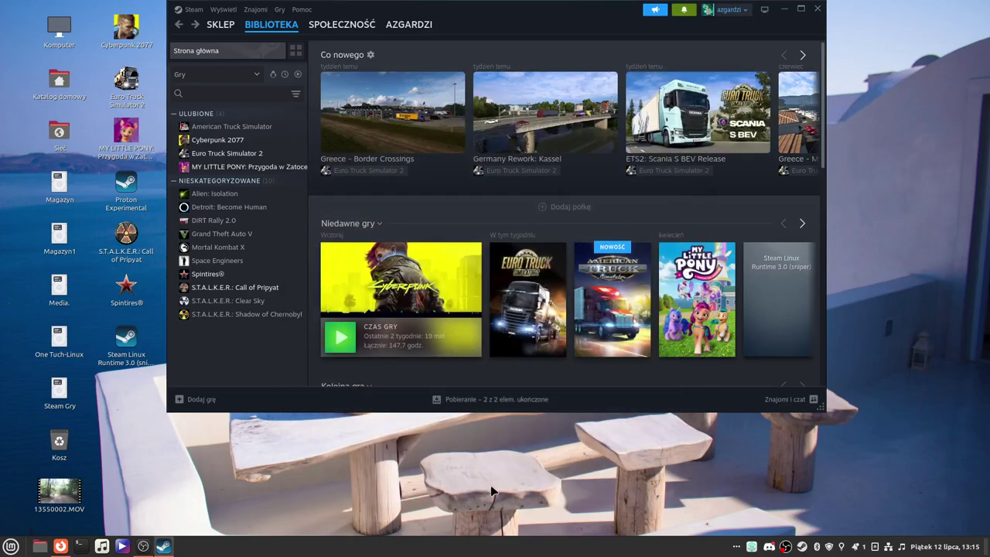
Step: Look through the administration, preferences and accessories applications and launch the disk management utility Dyski
click(11, 546)
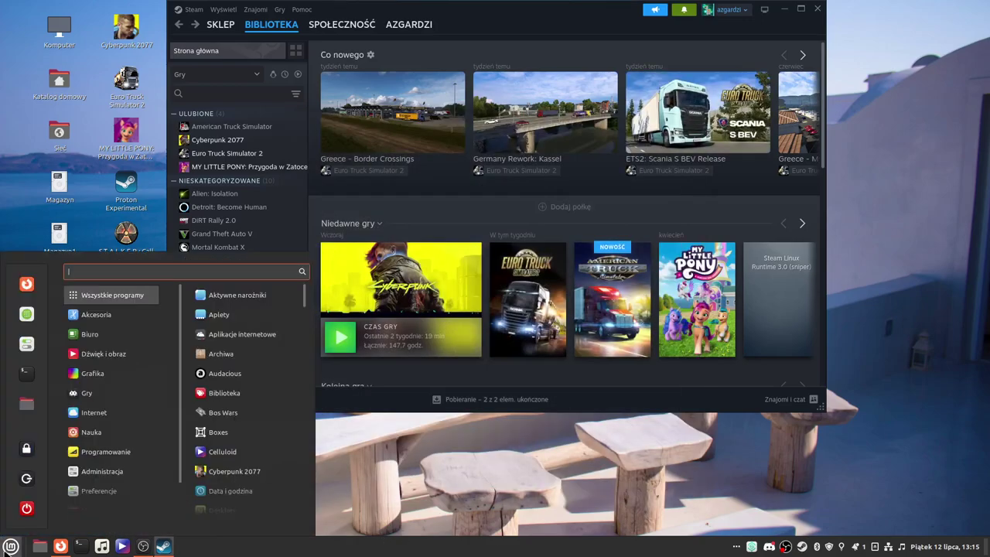
mouse_move(95, 484)
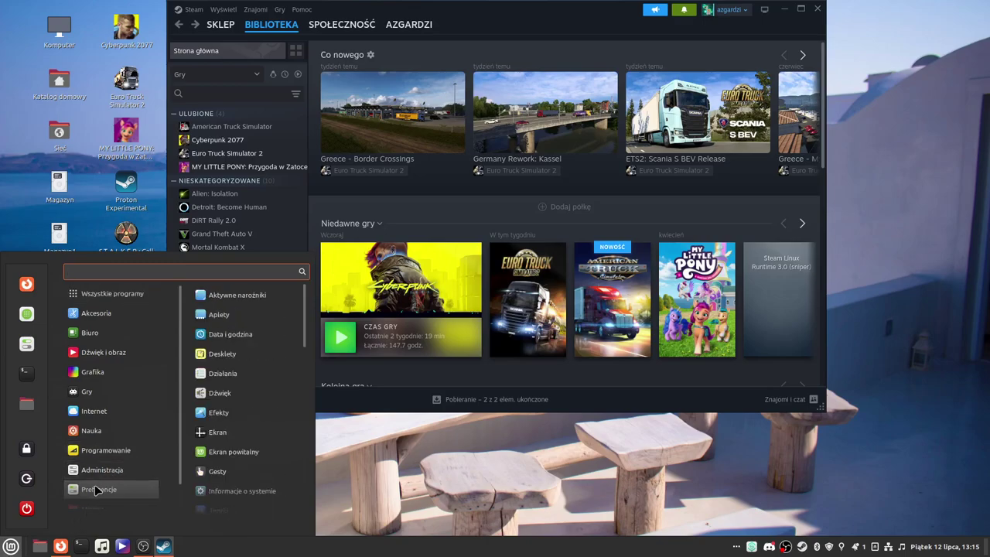
scroll(219, 435, down, 2)
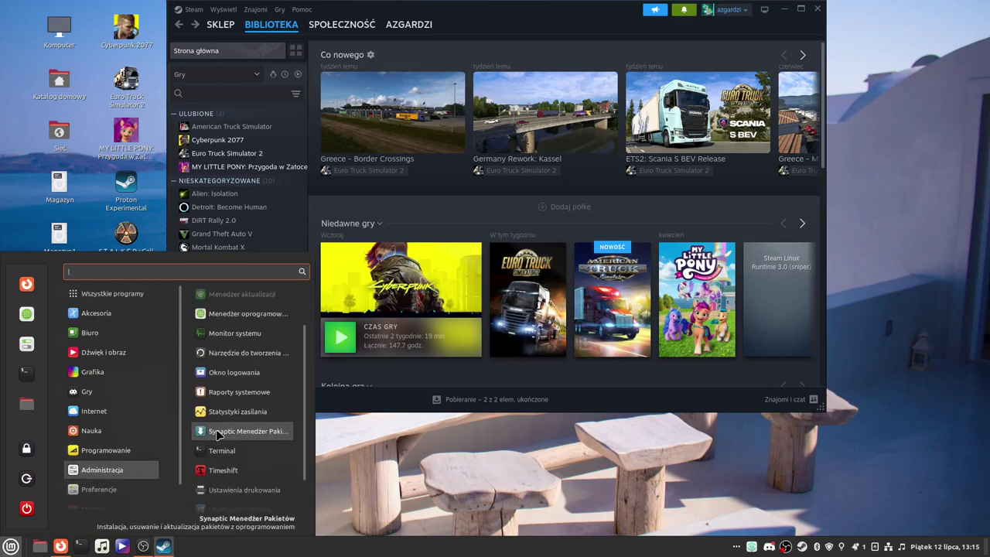
scroll(219, 437, up, 3)
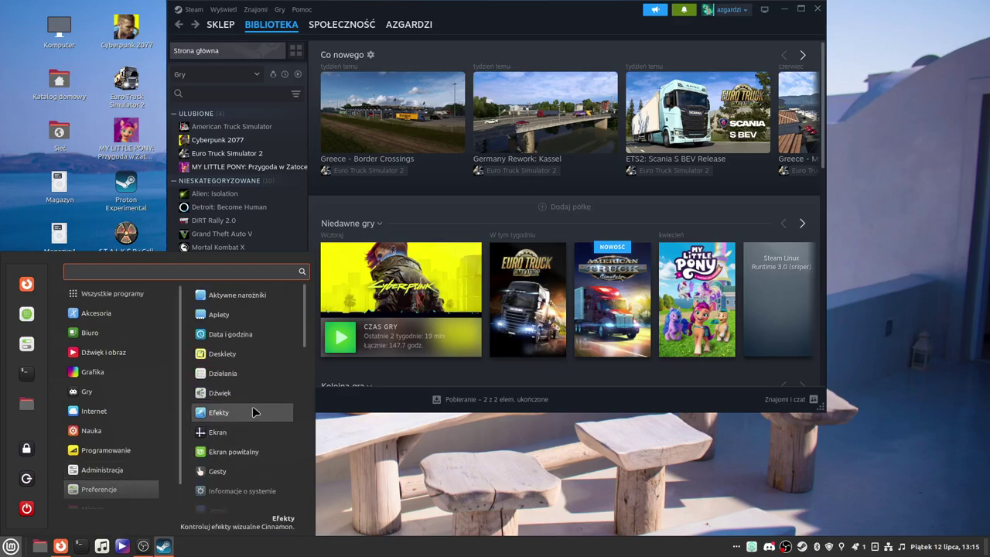
scroll(242, 387, down, 5)
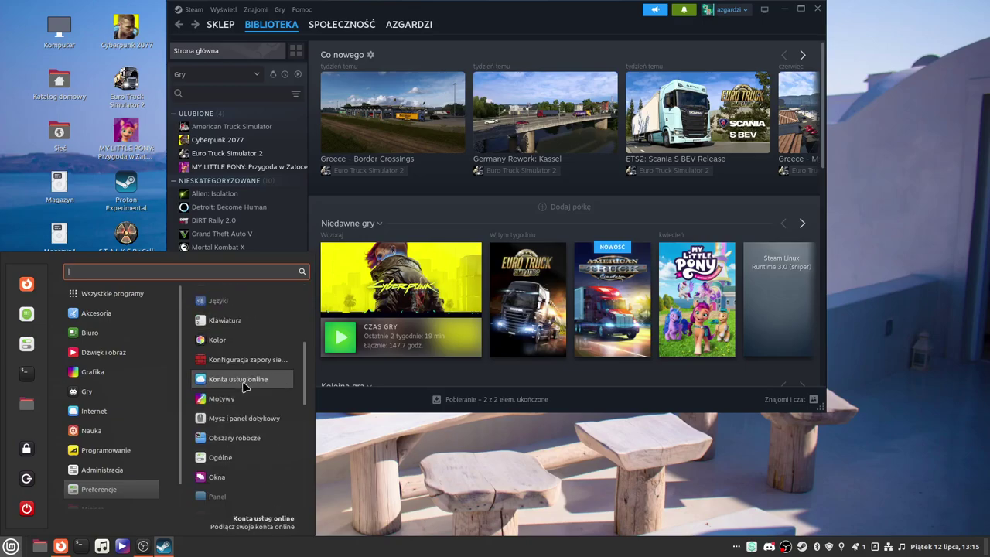
scroll(245, 388, down, 5)
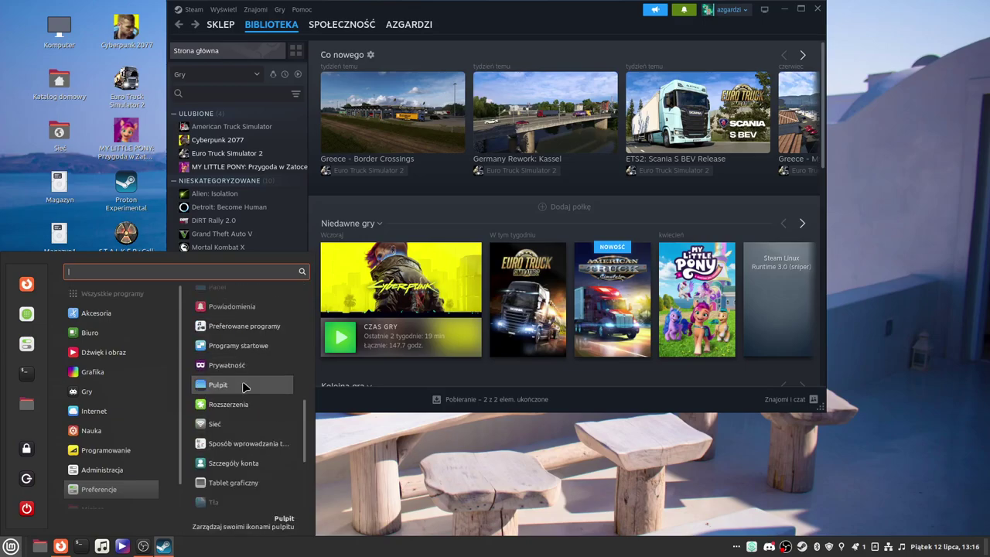
scroll(244, 388, down, 5)
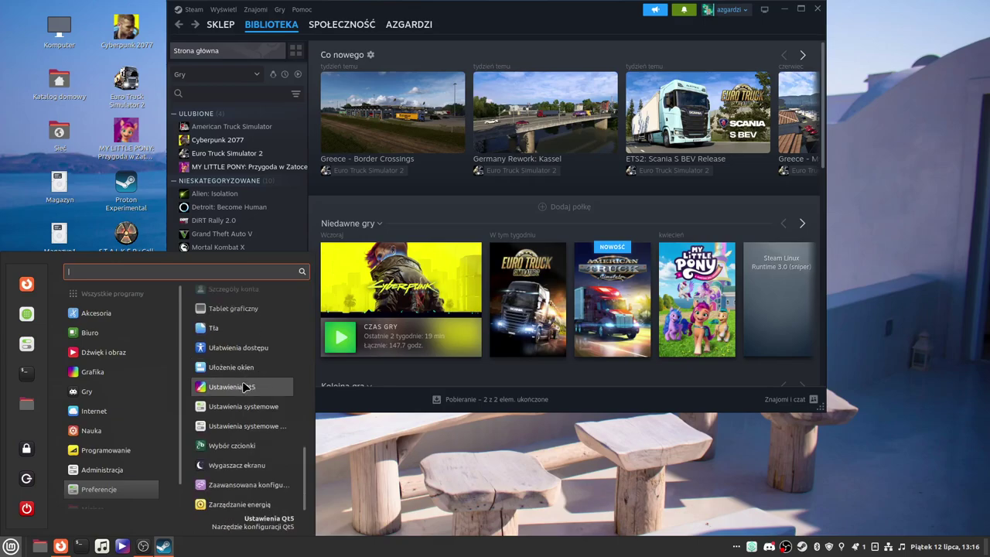
scroll(244, 387, up, 15)
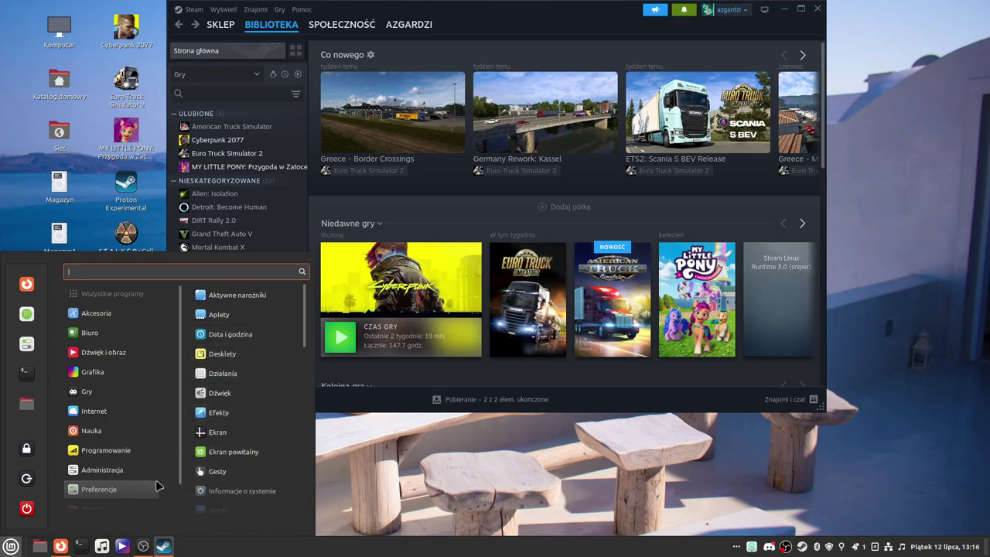
scroll(136, 480, down, 1)
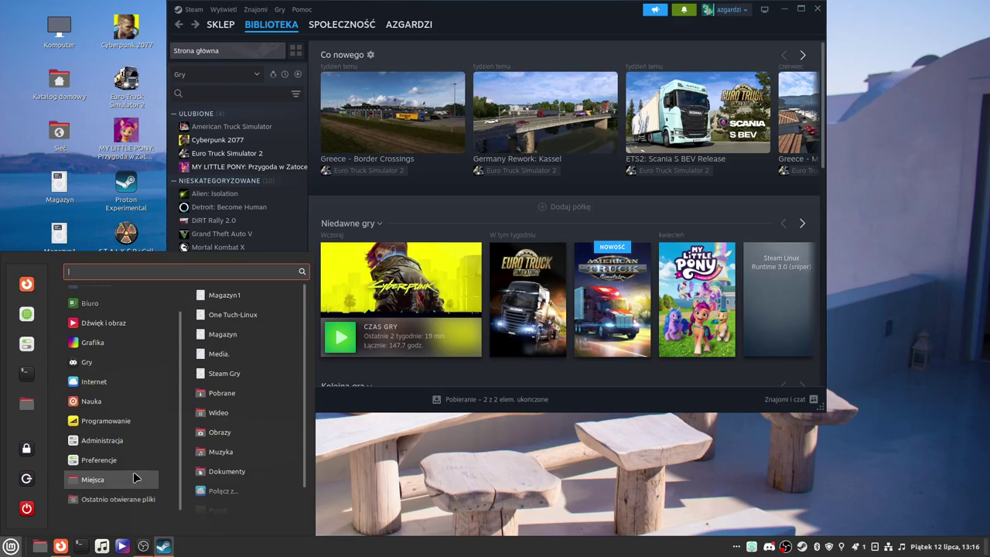
scroll(104, 333, up, 2)
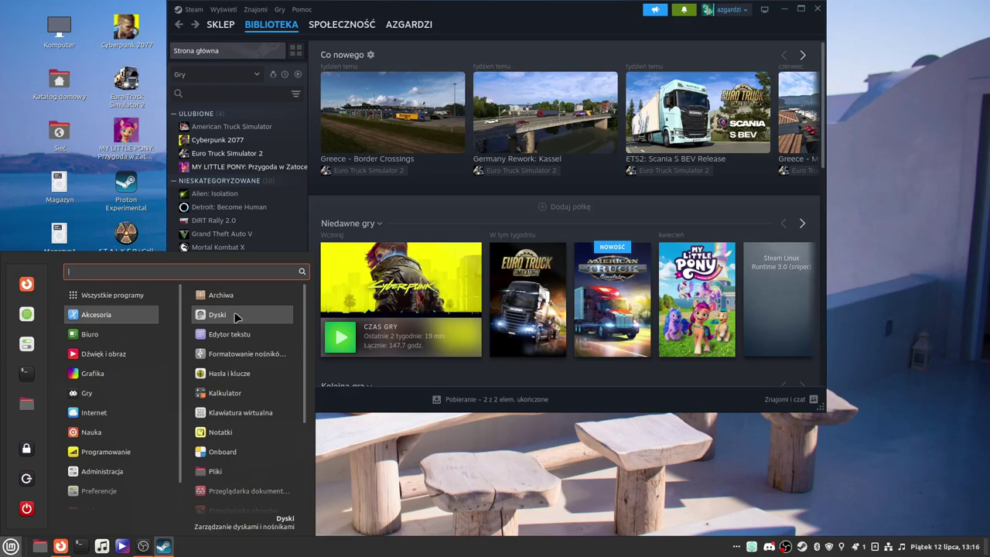
click(237, 317)
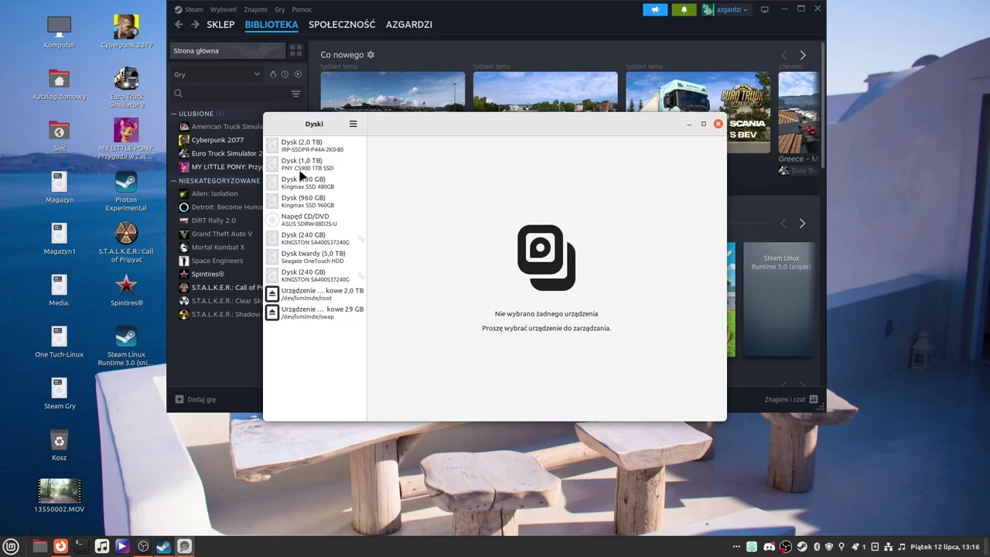
Step: Inspect the mount options of the Steam Gry partition on the 1.0 TB PNY disk, and close the disk utility
click(317, 167)
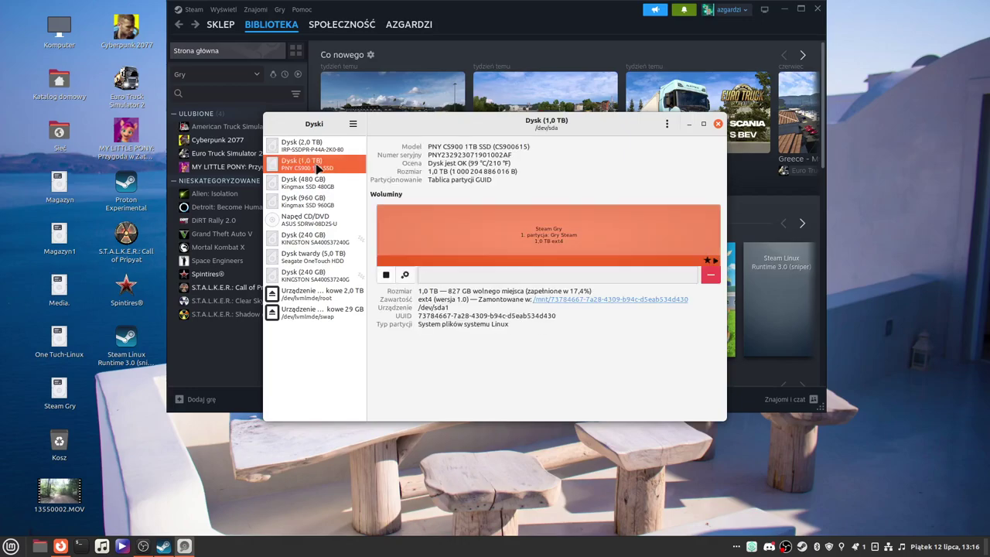
click(406, 276)
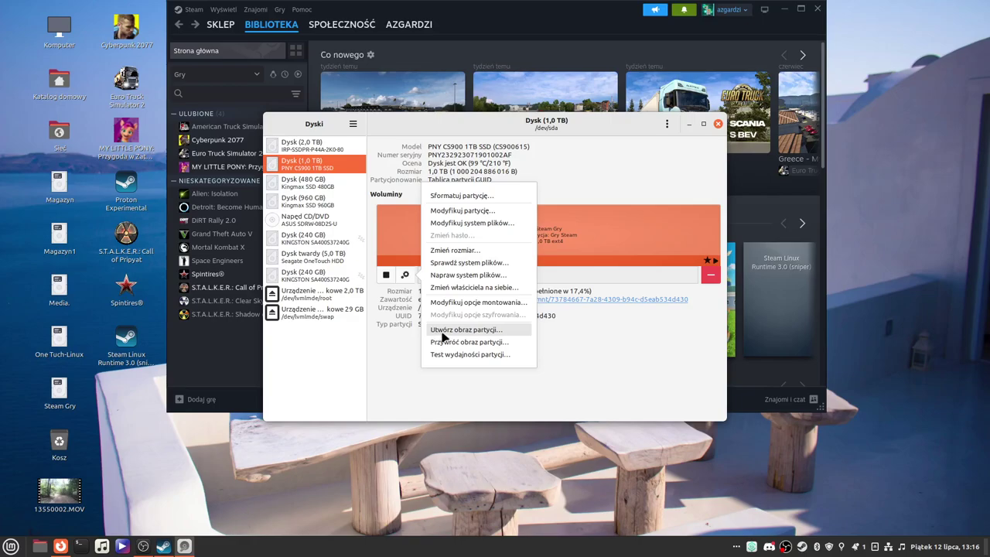
click(479, 303)
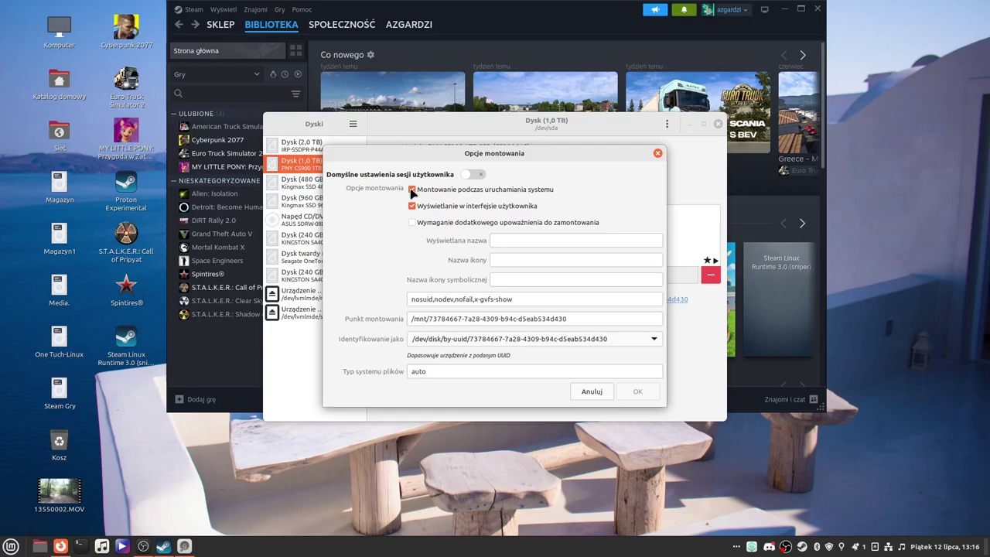
mouse_move(416, 213)
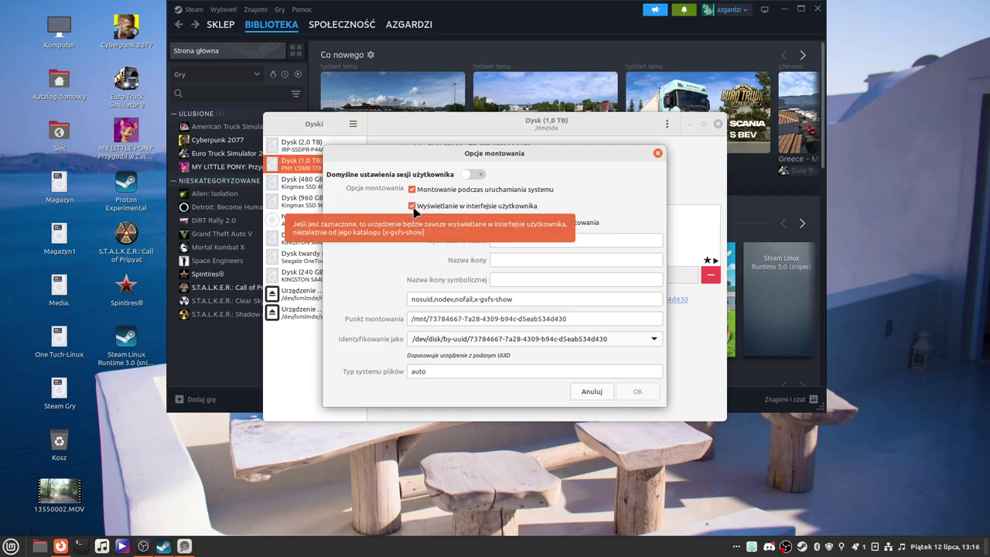
mouse_move(478, 178)
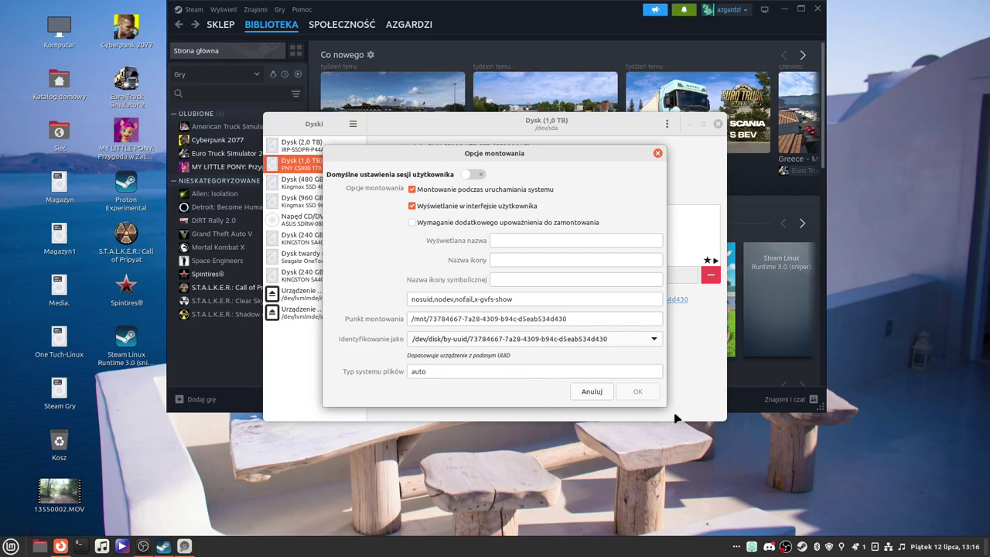
click(657, 154)
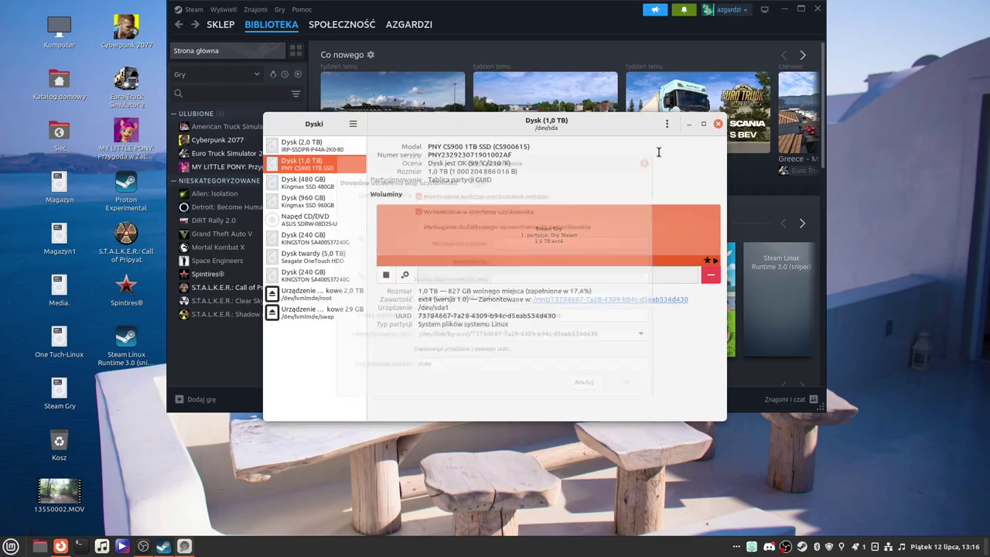
click(718, 125)
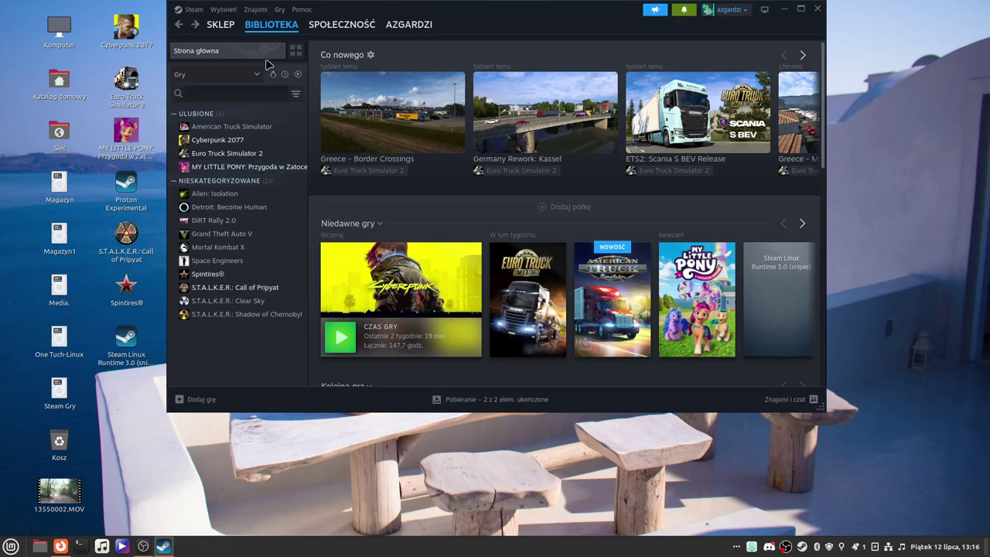
Step: Open Steam's settings and view the interface options (Interfejs)
click(193, 9)
click(195, 11)
click(195, 11)
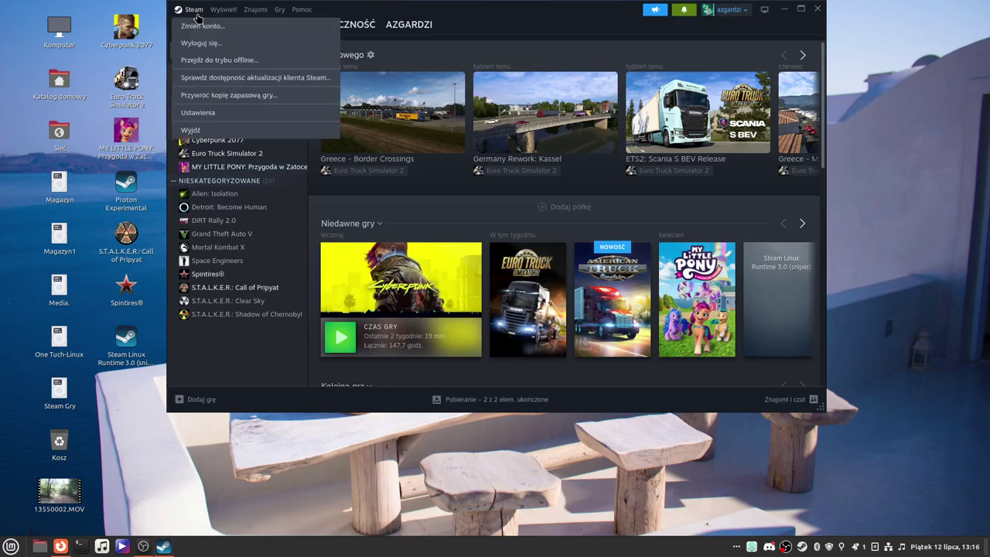
click(222, 114)
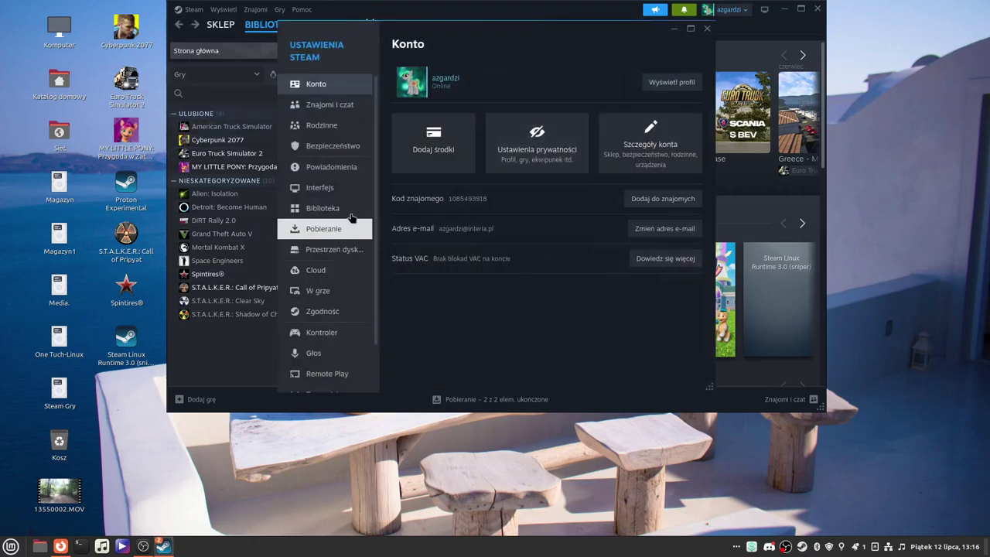
click(338, 187)
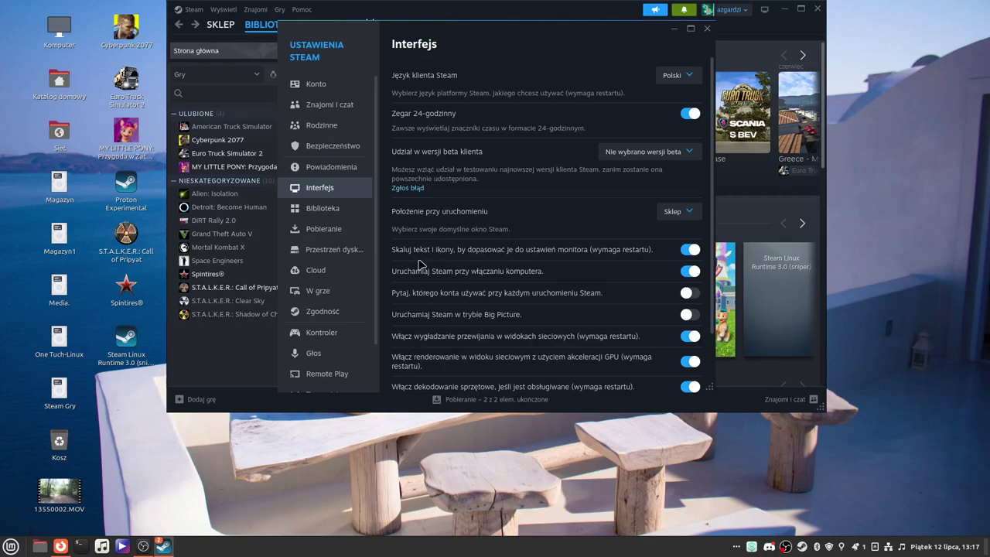
Step: View the games stored on the Steam linux drive in Steam's storage settings, and close the settings
click(339, 255)
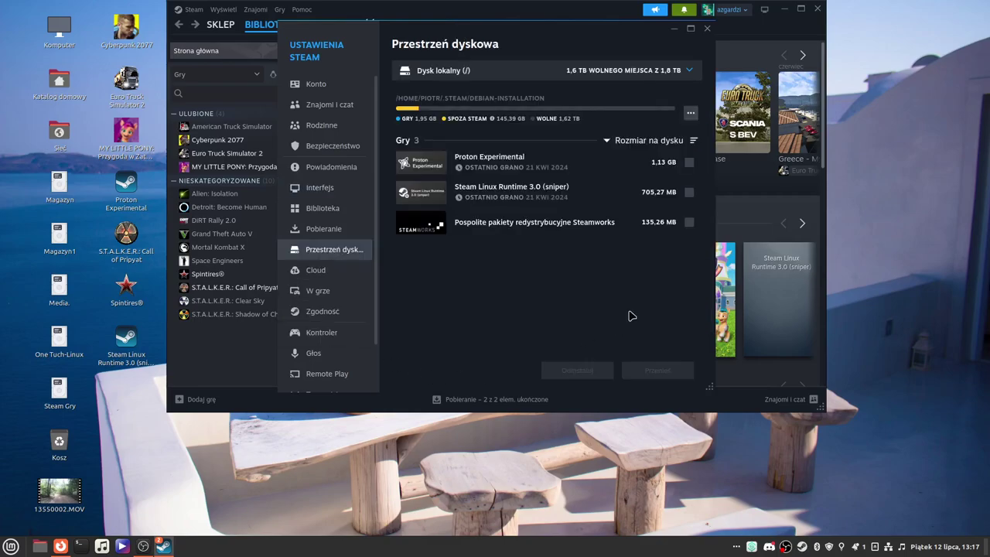
click(686, 71)
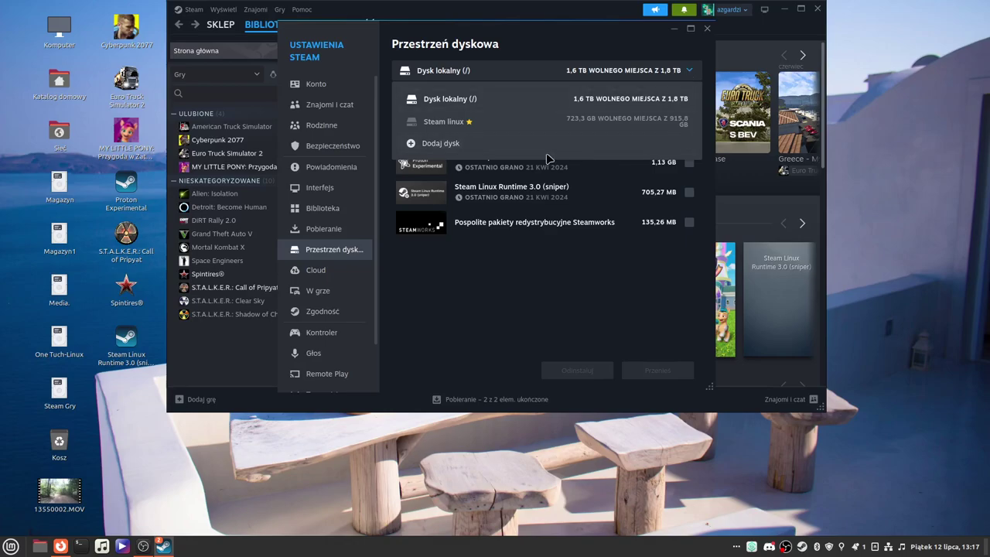
click(501, 123)
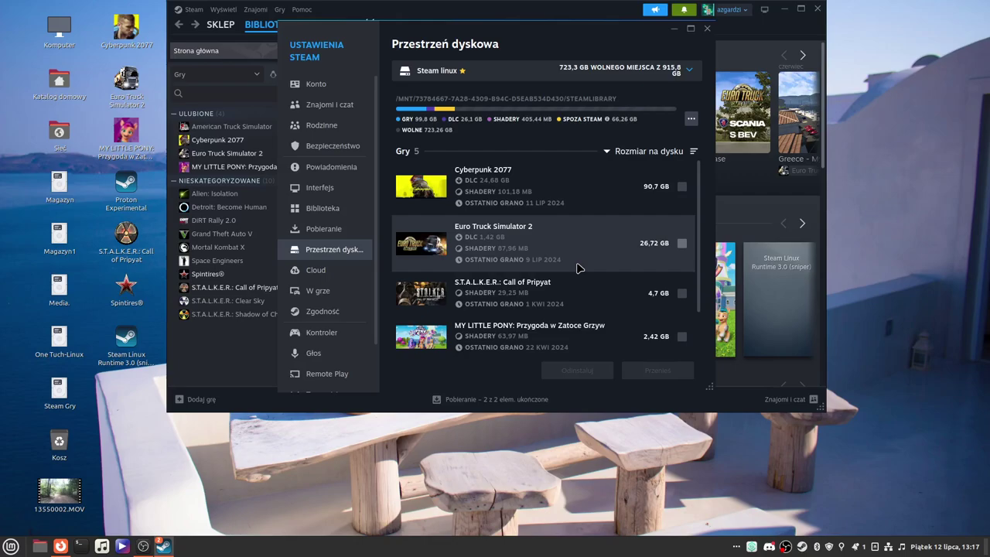
click(706, 28)
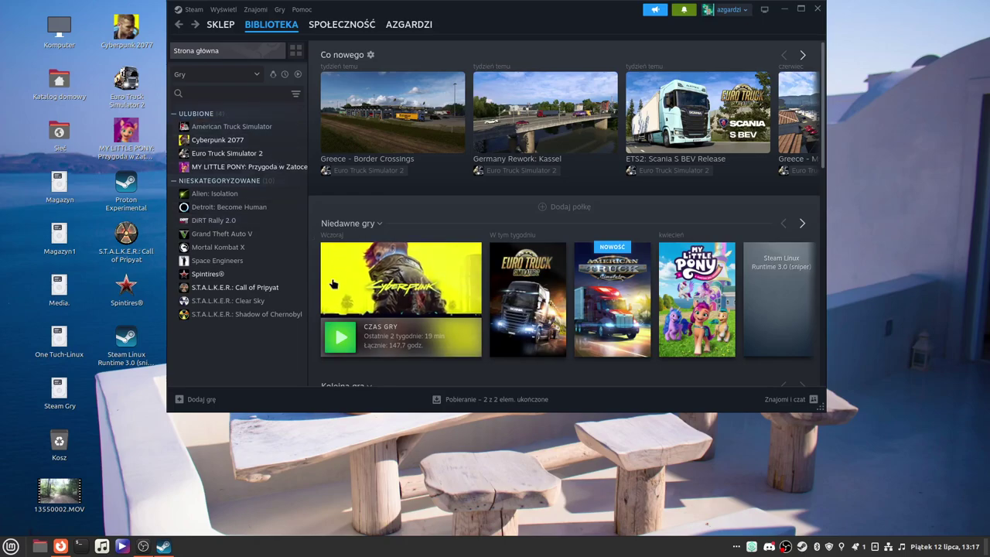
Step: View the Euro Truck Simulator 2 library page, and start Cyberpunk 2077 through its launcher
drag(364, 266, 224, 141)
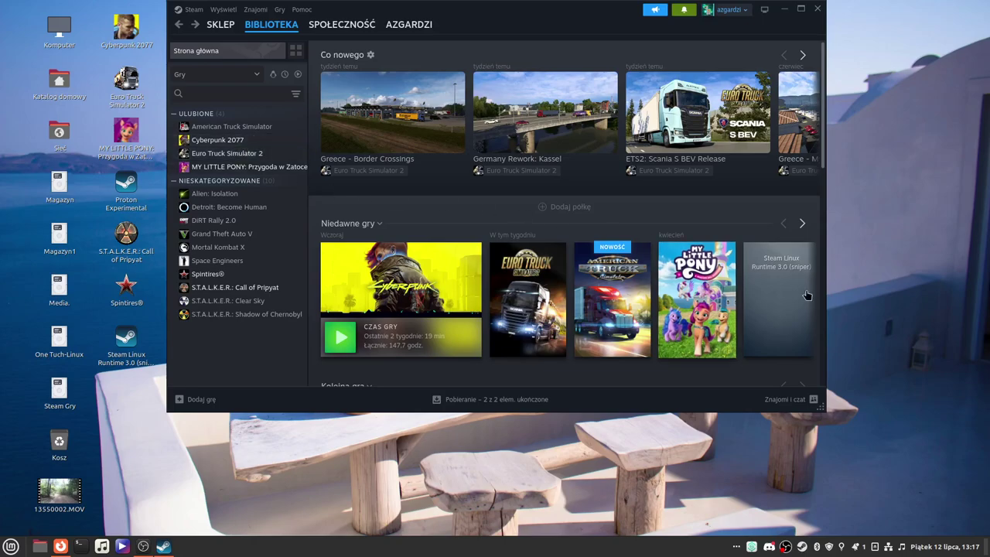
click(253, 156)
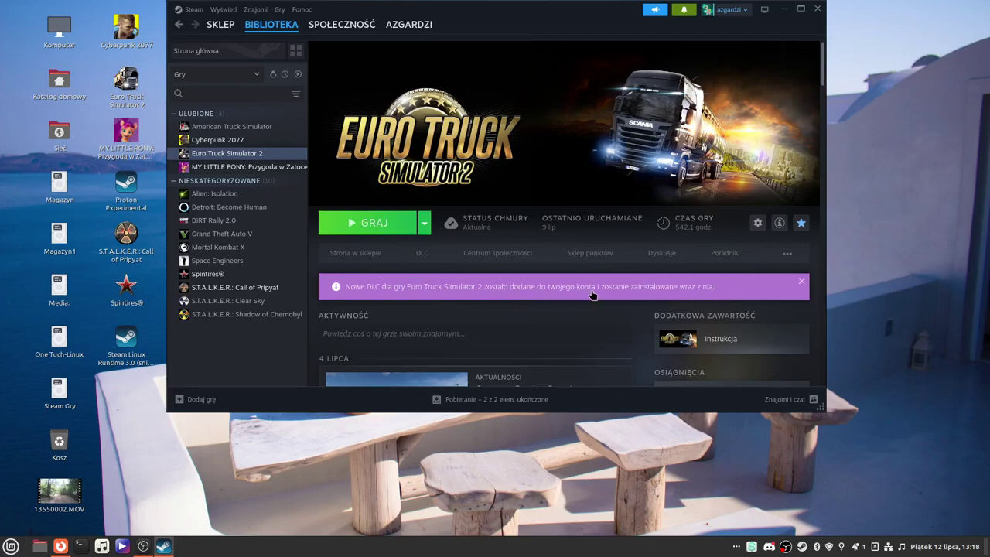
click(238, 143)
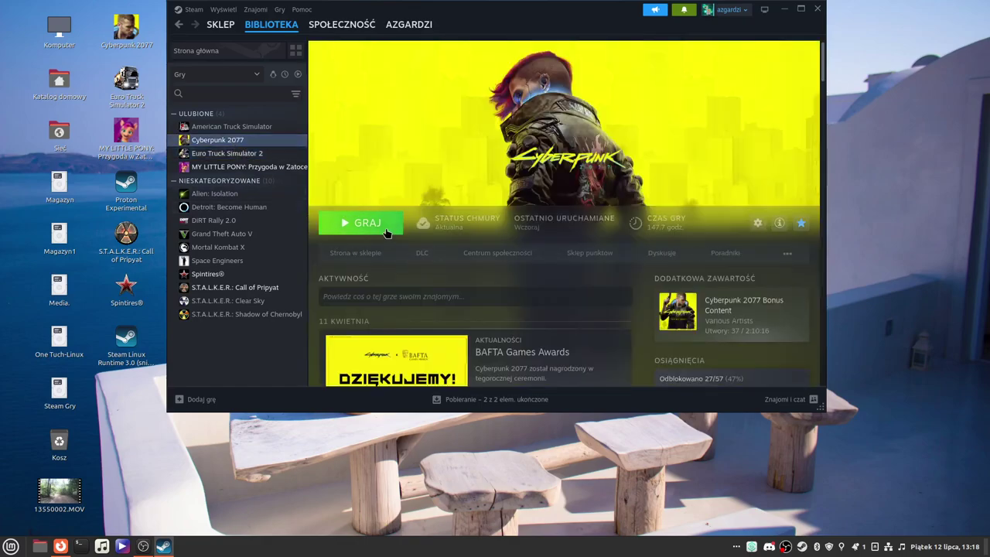
click(386, 234)
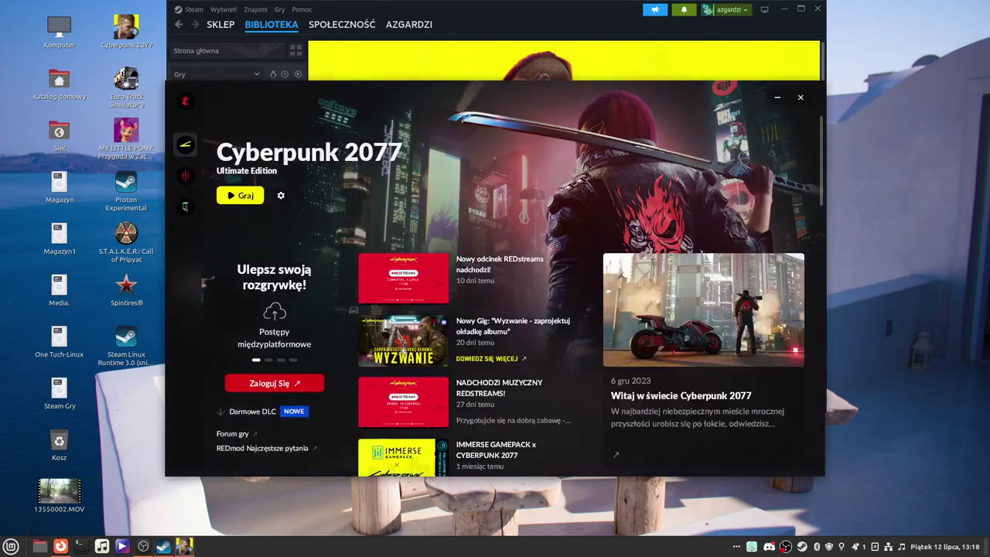
click(254, 201)
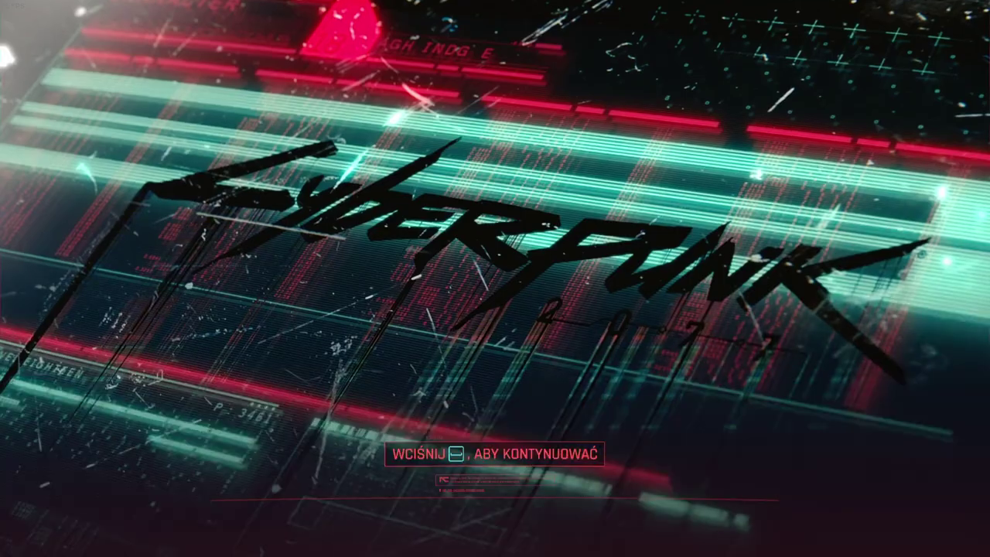
Step: Pass the Cyberpunk 2077 title screen and continue from the latest save, A Like Supreme, into gameplay
key(space)
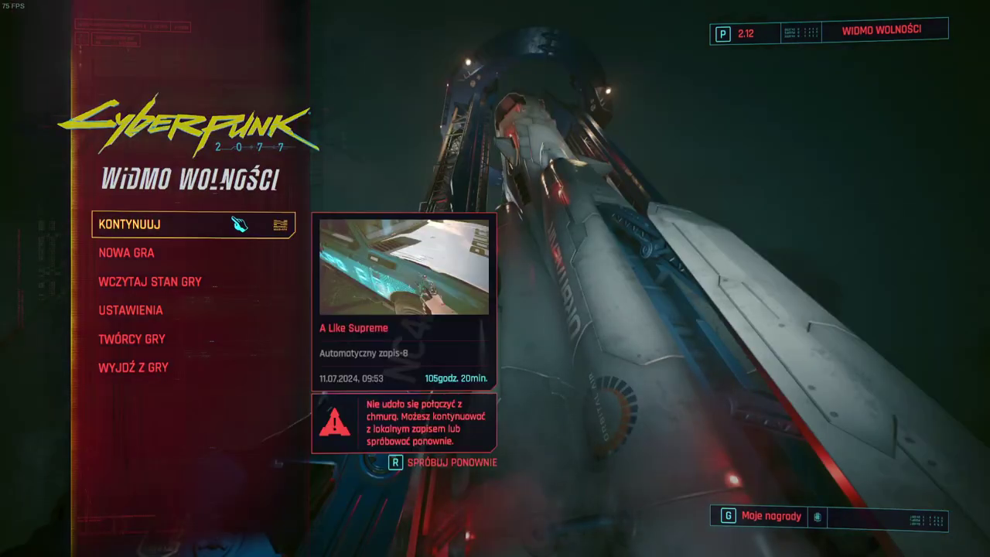
click(240, 225)
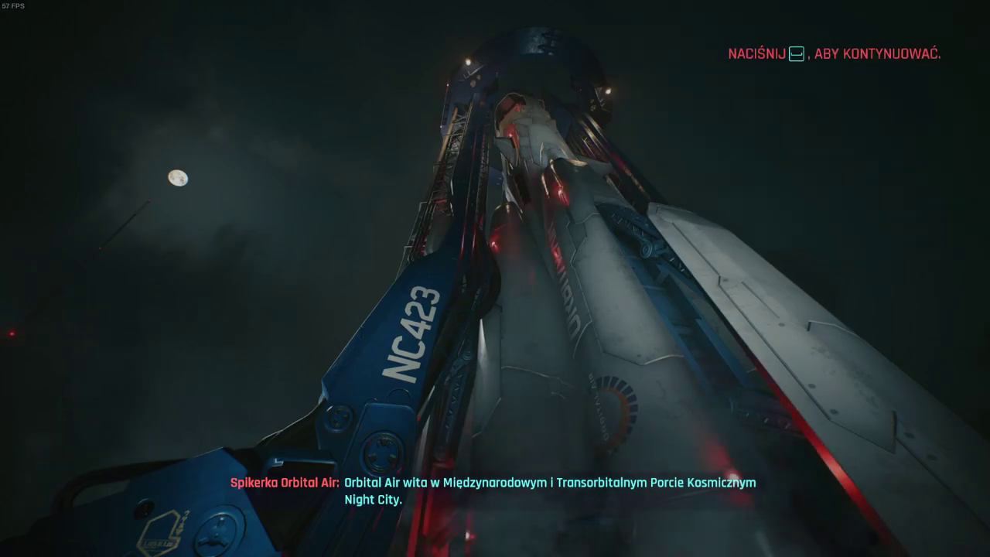
key(space)
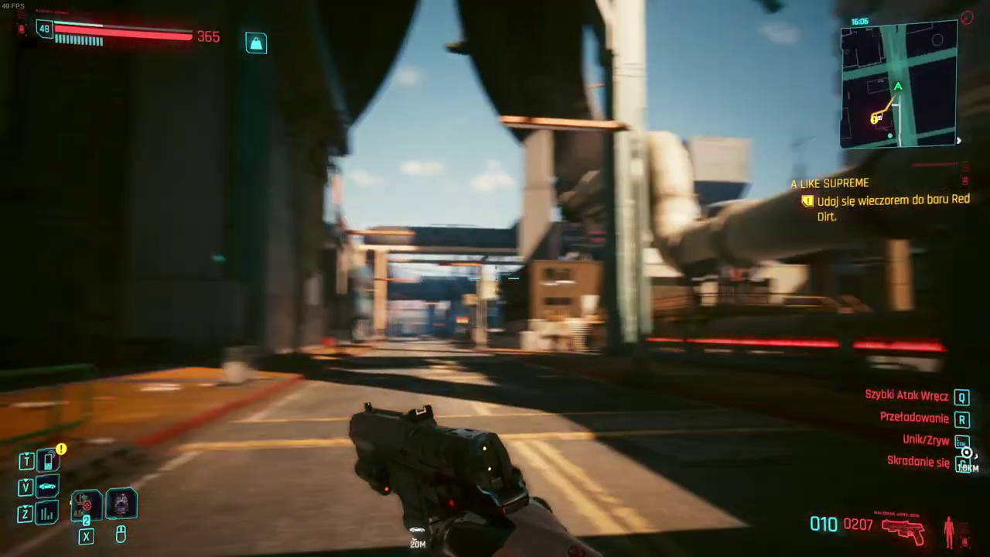
Step: Walk forward along the street past the parked car in Cyberpunk 2077
key(w)
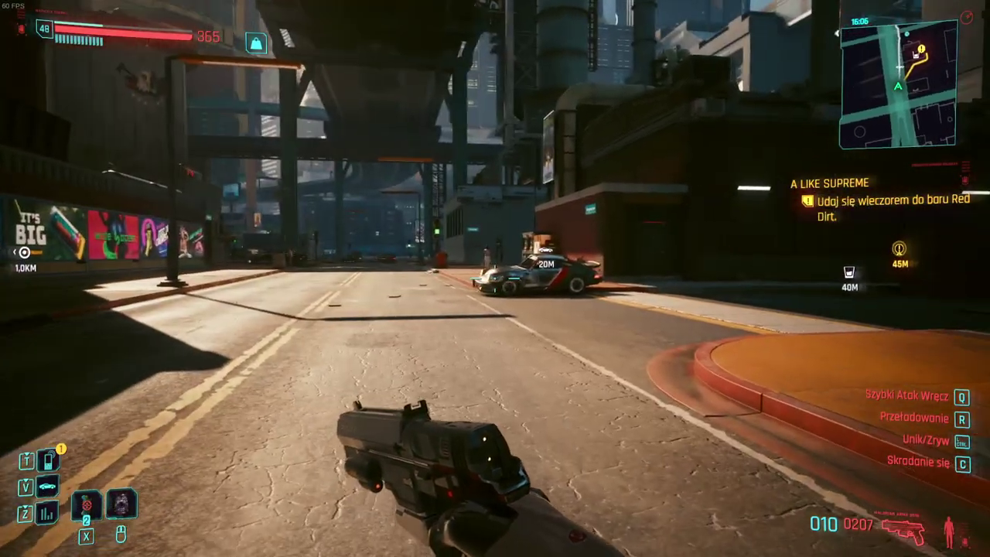
key(w)
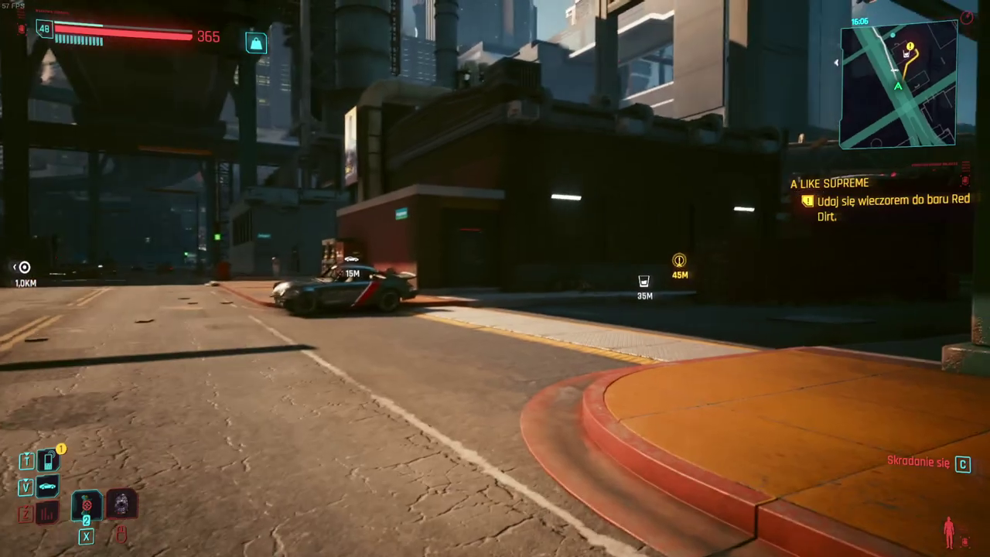
key(w)
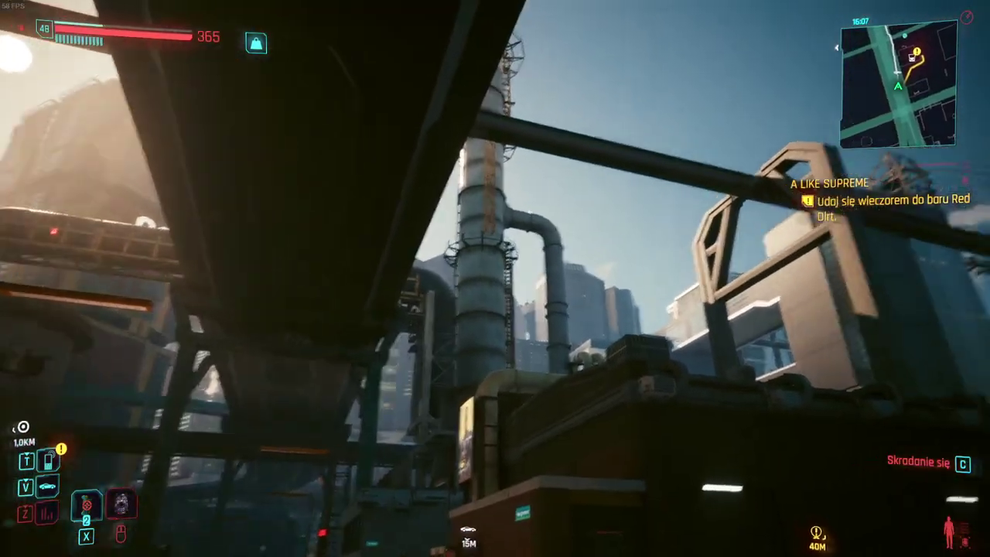